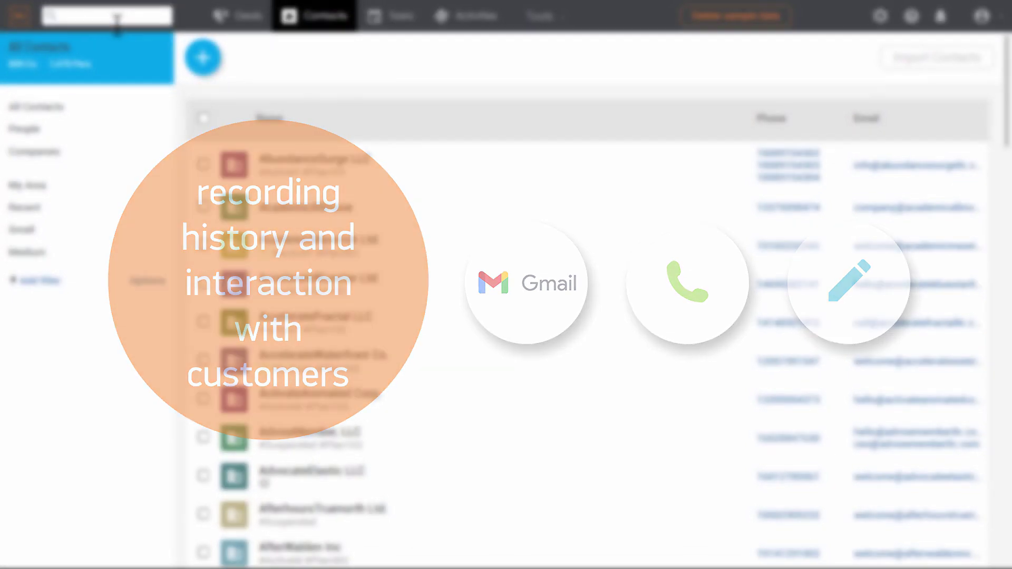
pyautogui.write('mike')
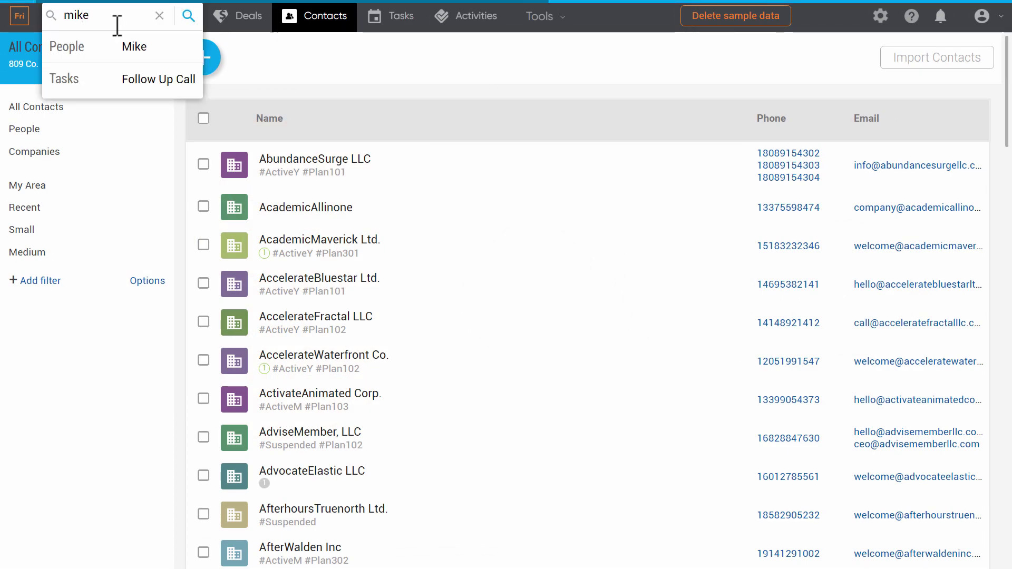
# Search for 'mike' and open Mike's contact card with his $6,700 deal and activity.
pyautogui.press('Return')
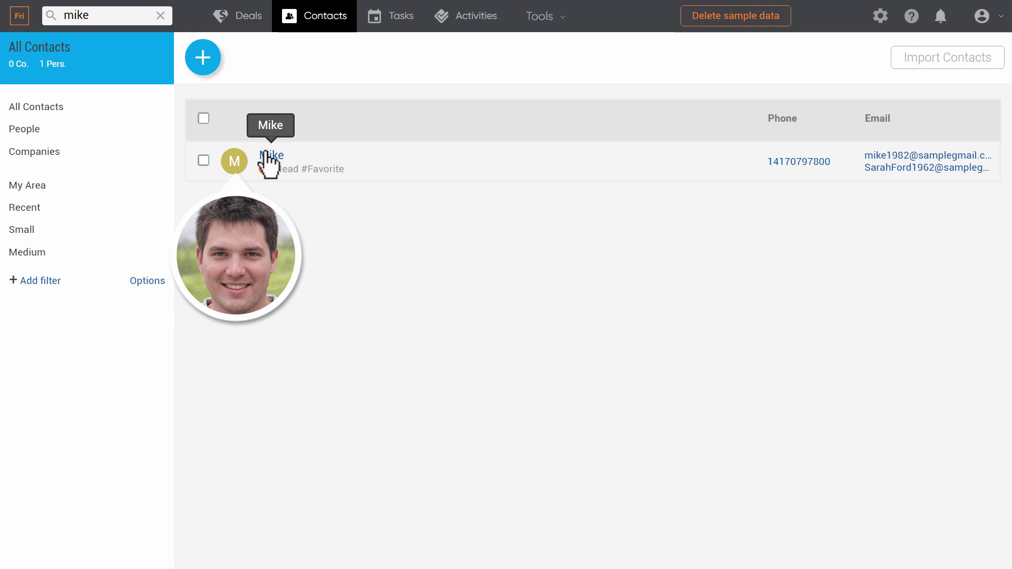
pyautogui.click(271, 156)
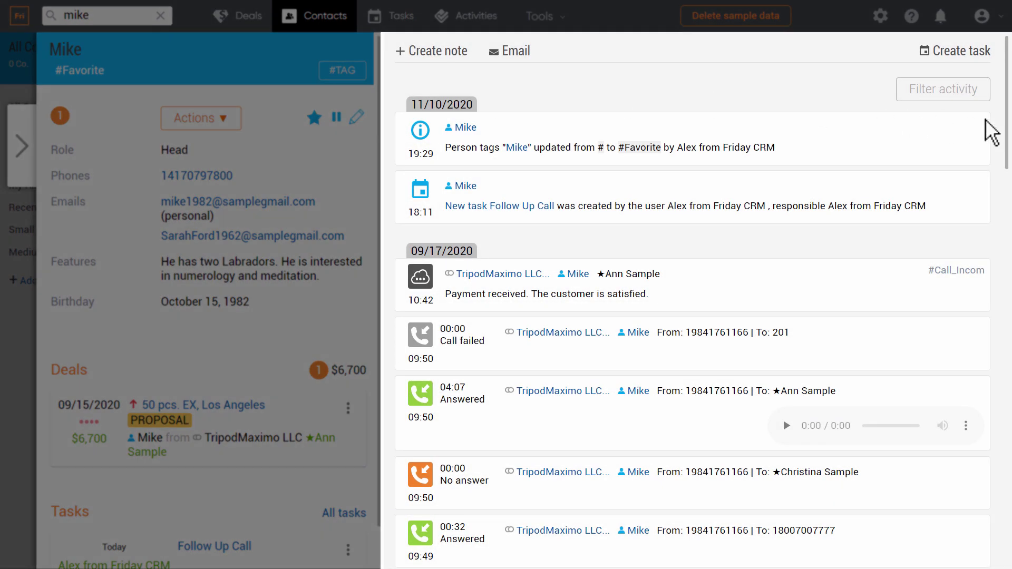
pyautogui.moveTo(1009, 141); pyautogui.dragTo(1008, 332)
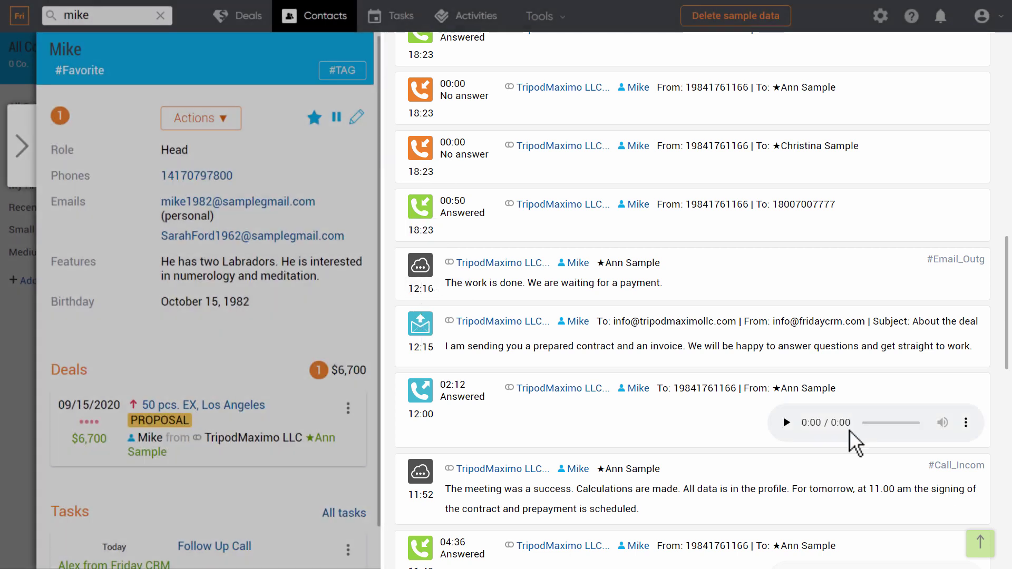
pyautogui.click(980, 542)
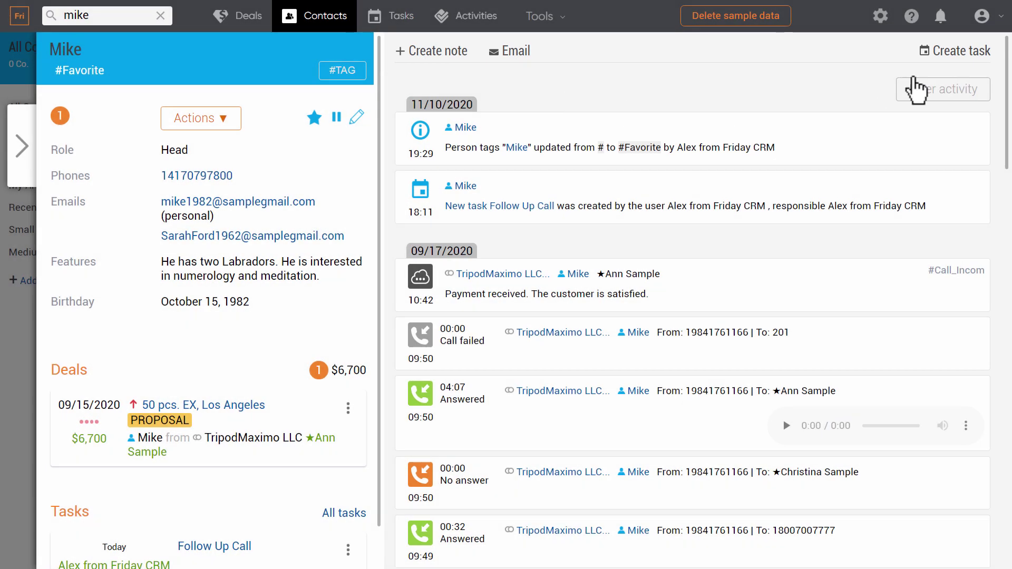
# Add the task 'Send Follow Up Email' to Mike's timeline, due tomorrow.
pyautogui.click(954, 51)
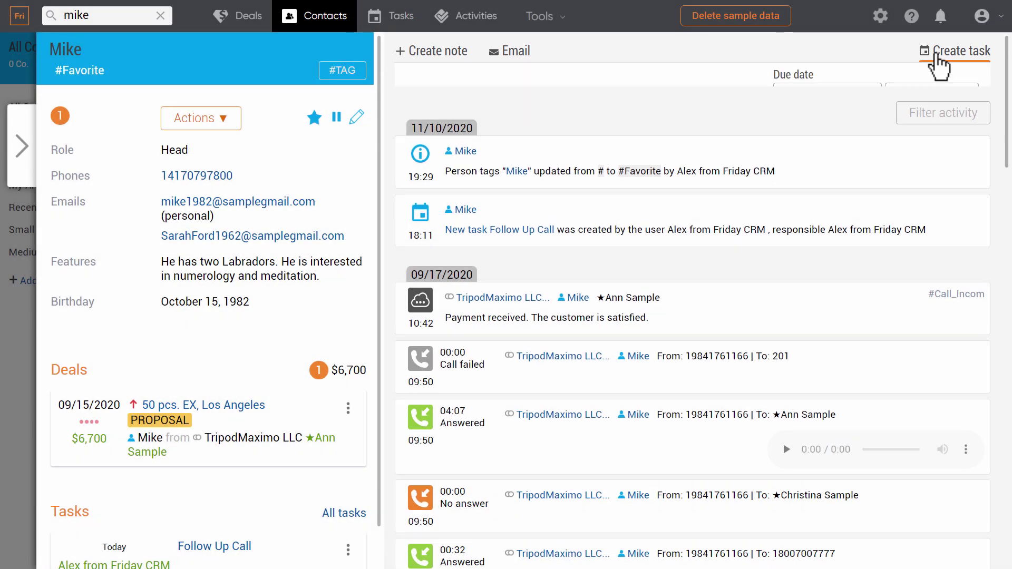
pyautogui.click(553, 99)
pyautogui.write('Send Follow Up Email')
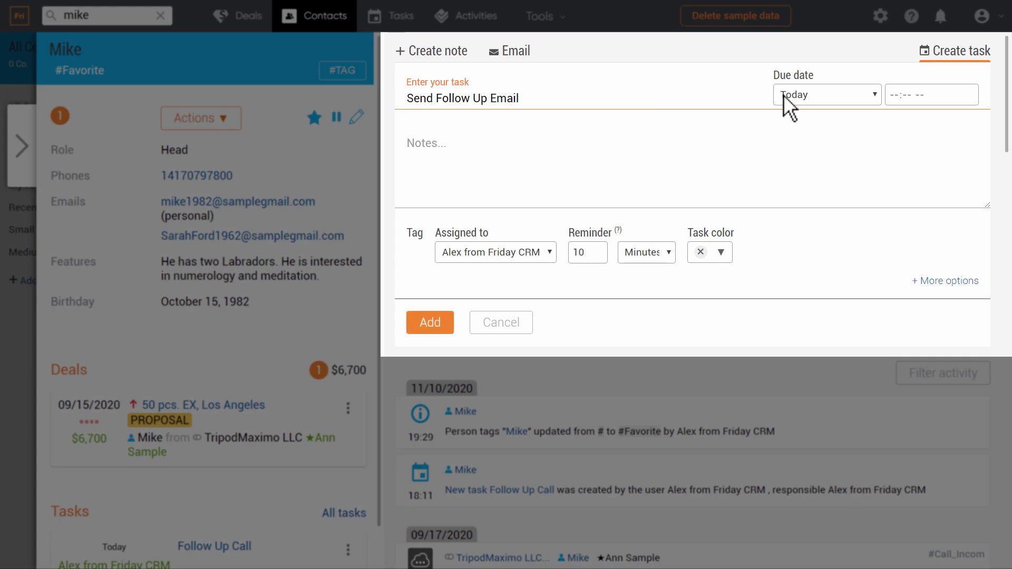
pyautogui.click(827, 95)
pyautogui.click(798, 120)
pyautogui.click(443, 323)
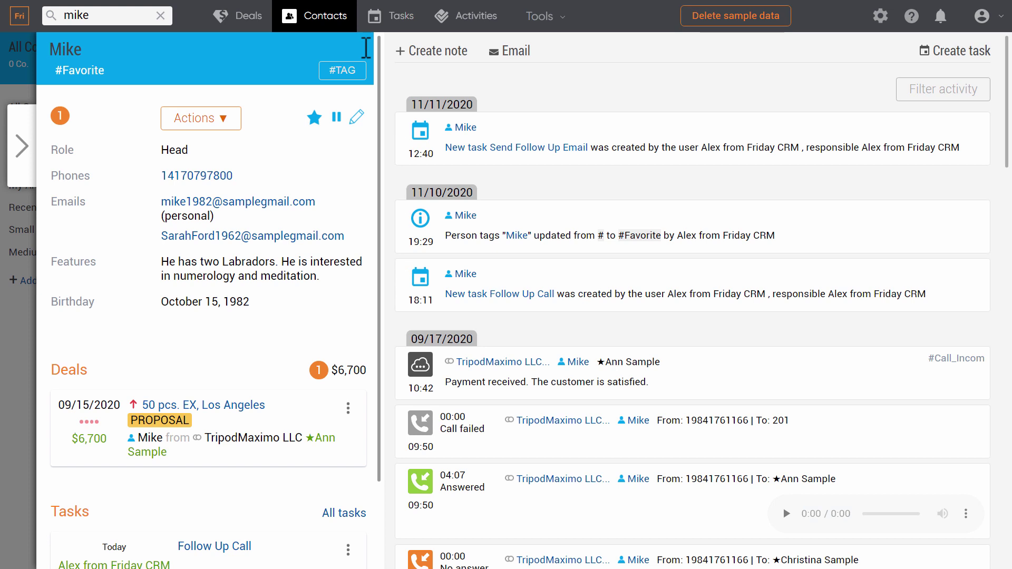
# From the contacts list, save filter 'Recent' with Notes checked and offset Last 7 days.
pyautogui.click(325, 16)
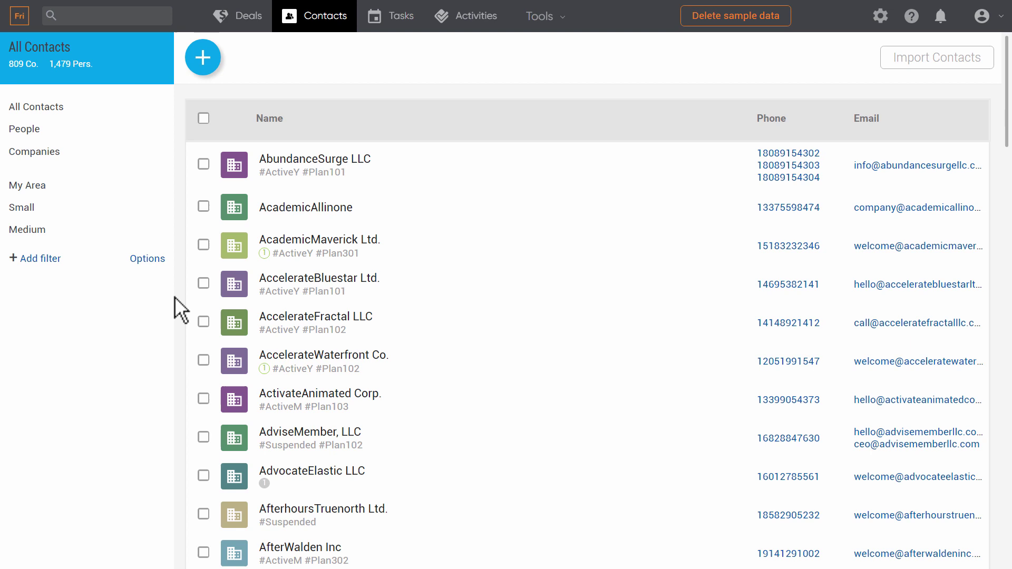
pyautogui.click(40, 259)
pyautogui.write('Enter file')
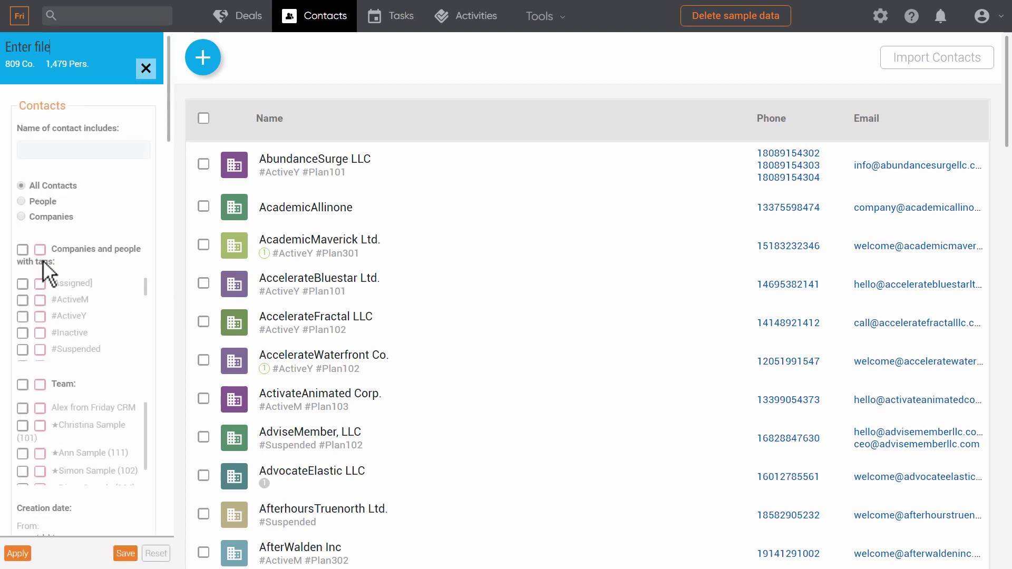
pyautogui.press('BackSpace')
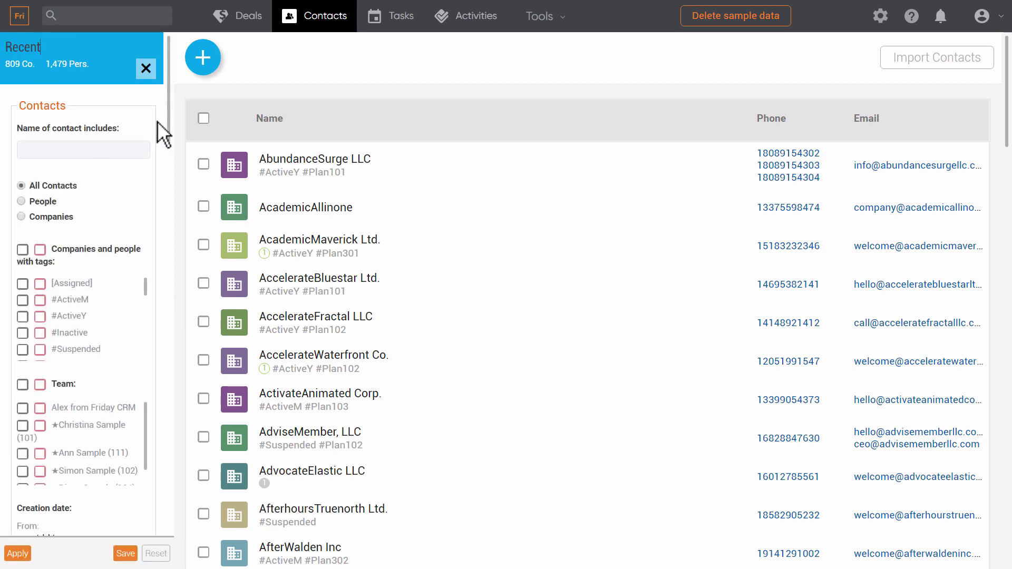
pyautogui.moveTo(166, 119); pyautogui.dragTo(170, 229)
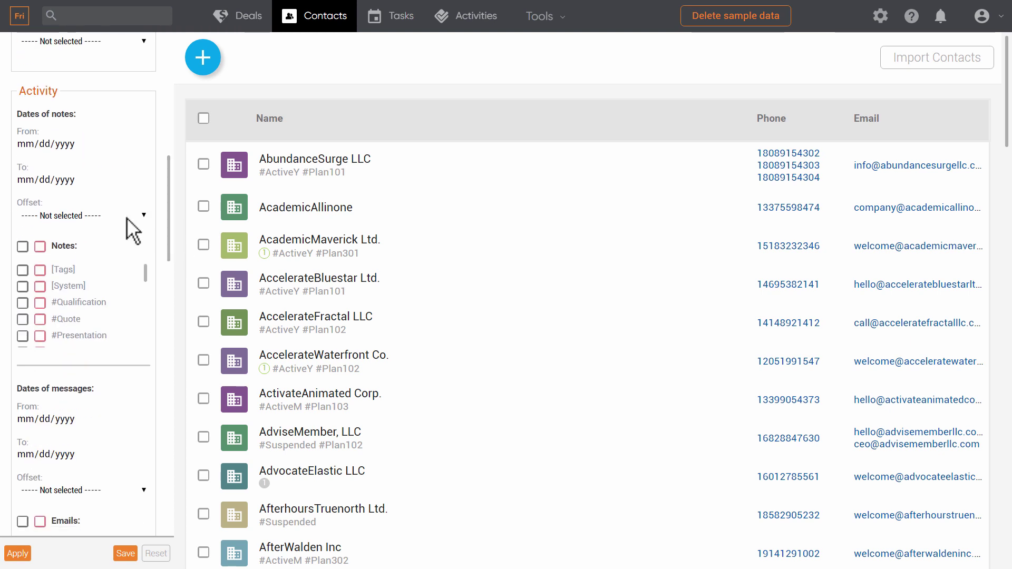
pyautogui.click(83, 215)
pyautogui.click(78, 270)
pyautogui.click(22, 247)
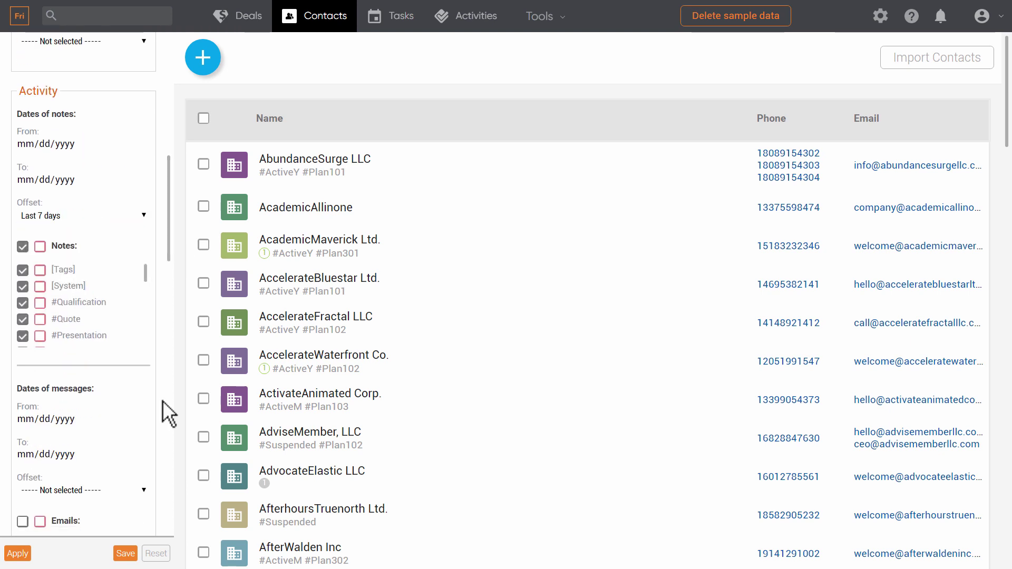
pyautogui.click(125, 553)
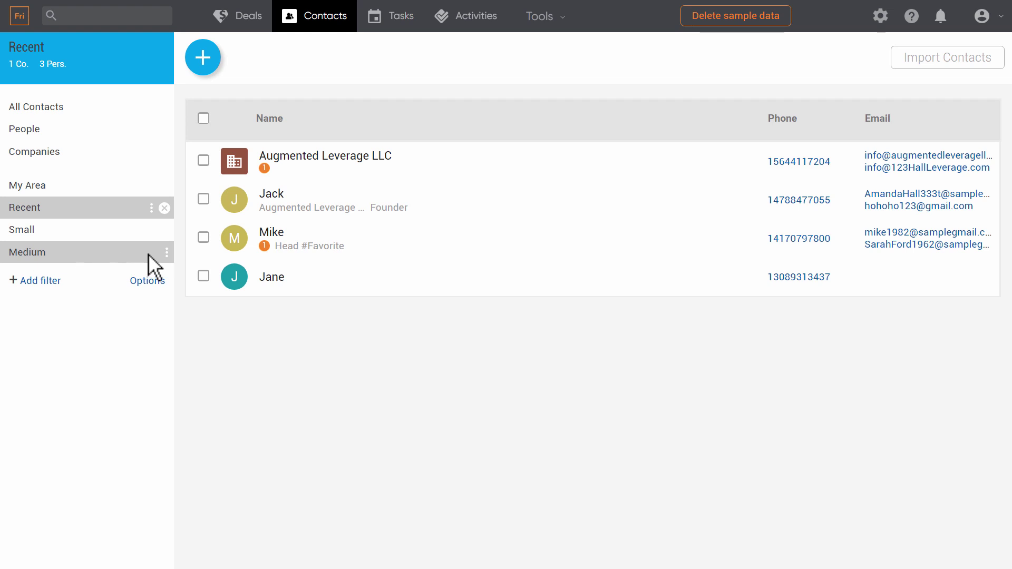
# Share the Medium contact filter with all users from its options menu.
pyautogui.click(167, 252)
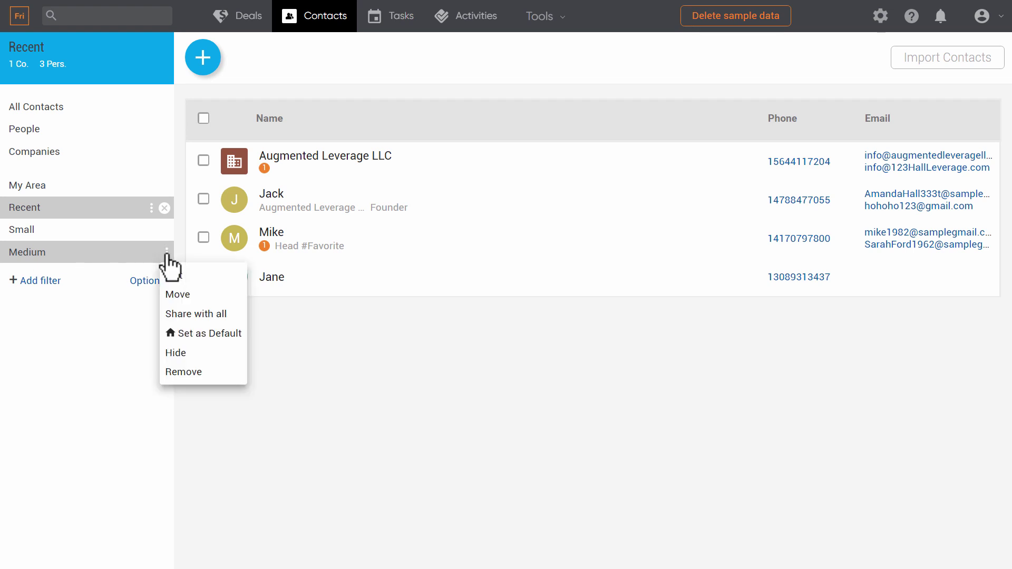
pyautogui.click(196, 314)
pyautogui.moveTo(202, 57)
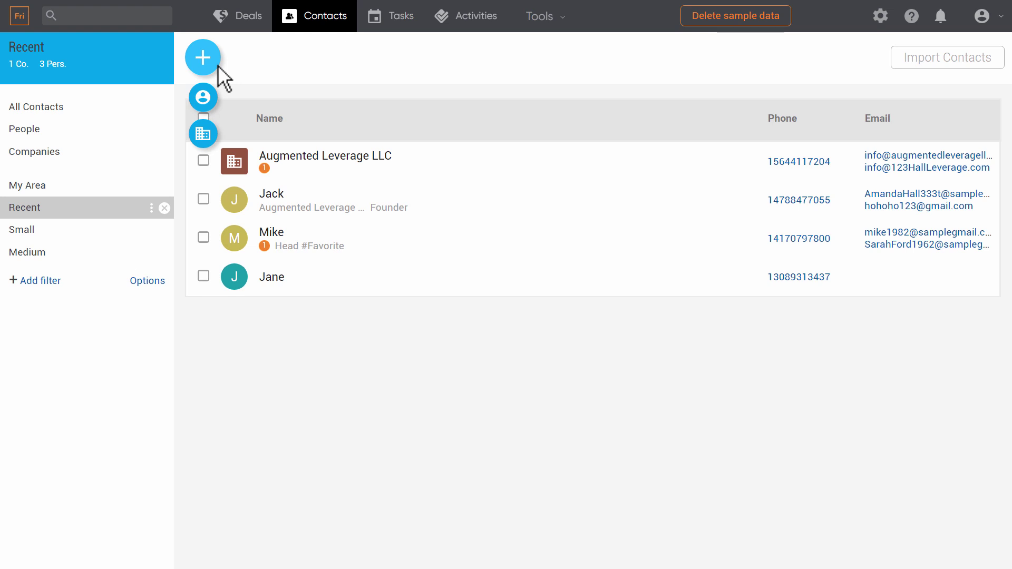
# Add a new person Mike with his phone number, confirming past the duplicate warning.
pyautogui.click(204, 98)
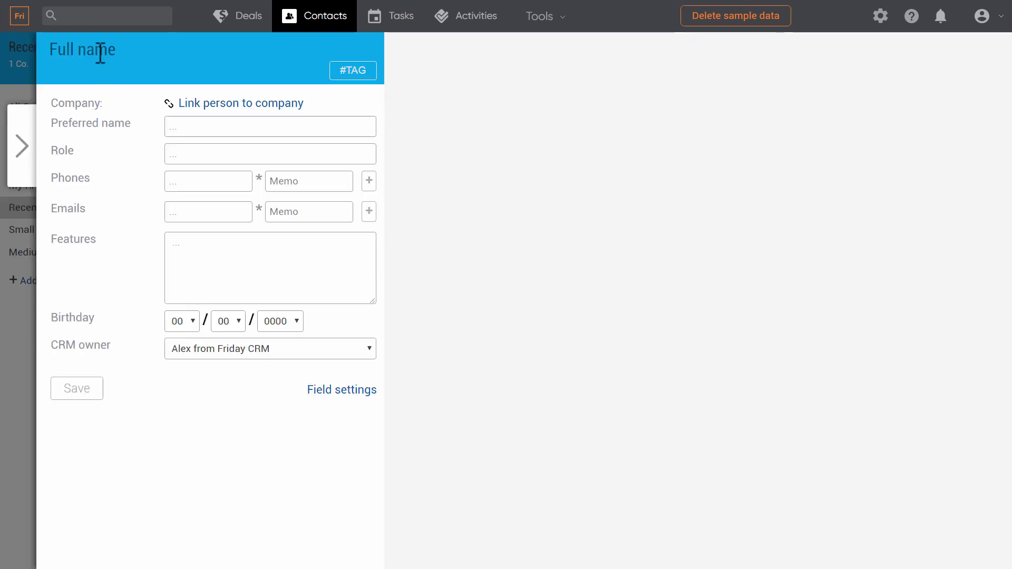
pyautogui.write('Mike')
pyautogui.click(185, 181)
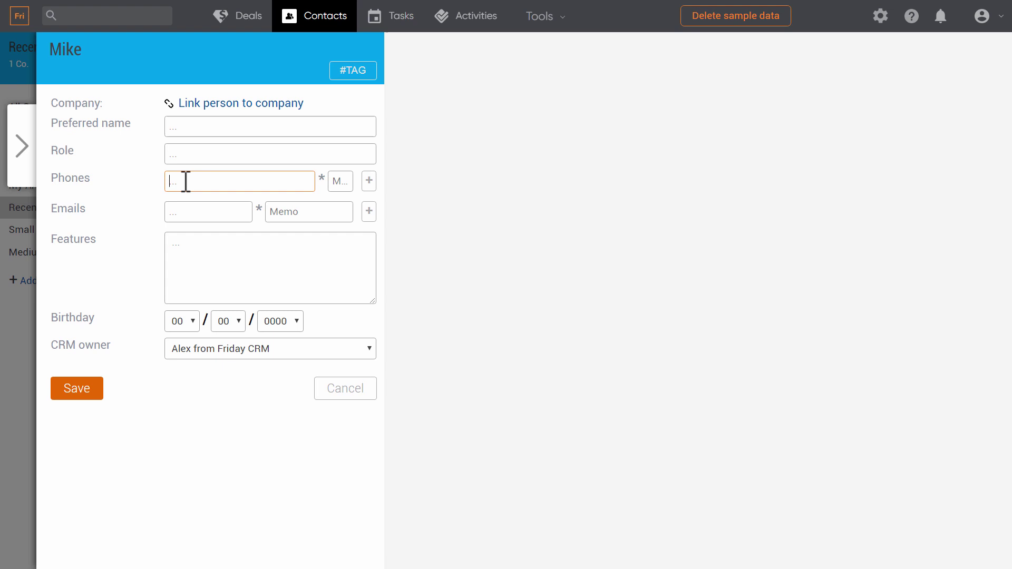
pyautogui.click(96, 385)
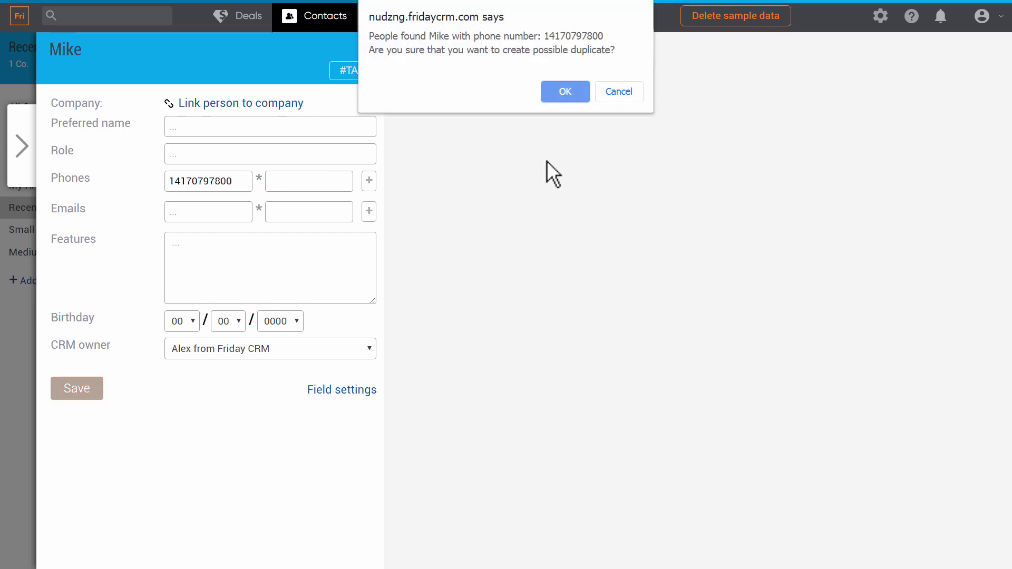
pyautogui.click(564, 91)
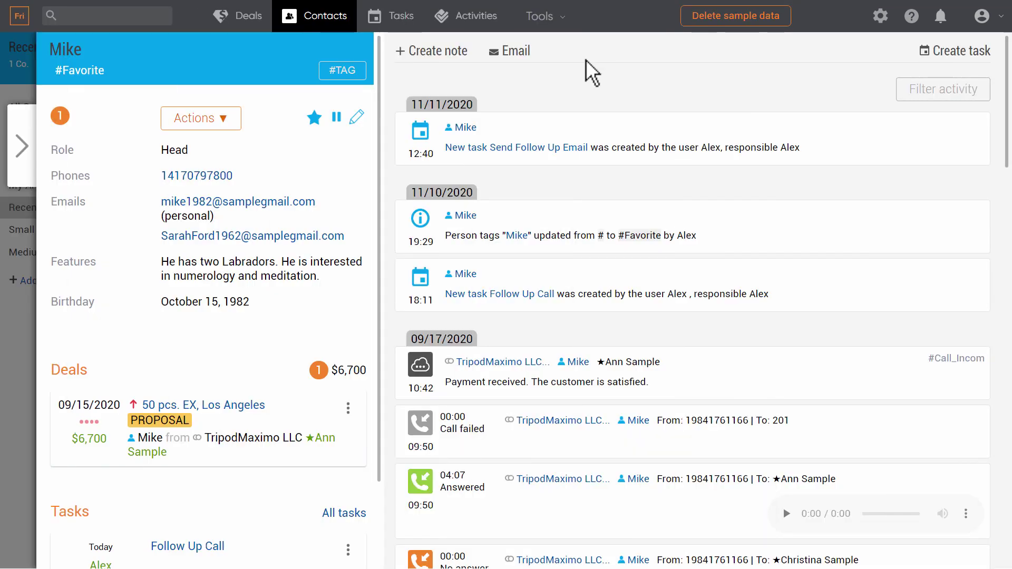
# Add a Won-tagged note to Mike: 'The work is done. We are waiting for a payment.'.
pyautogui.click(443, 52)
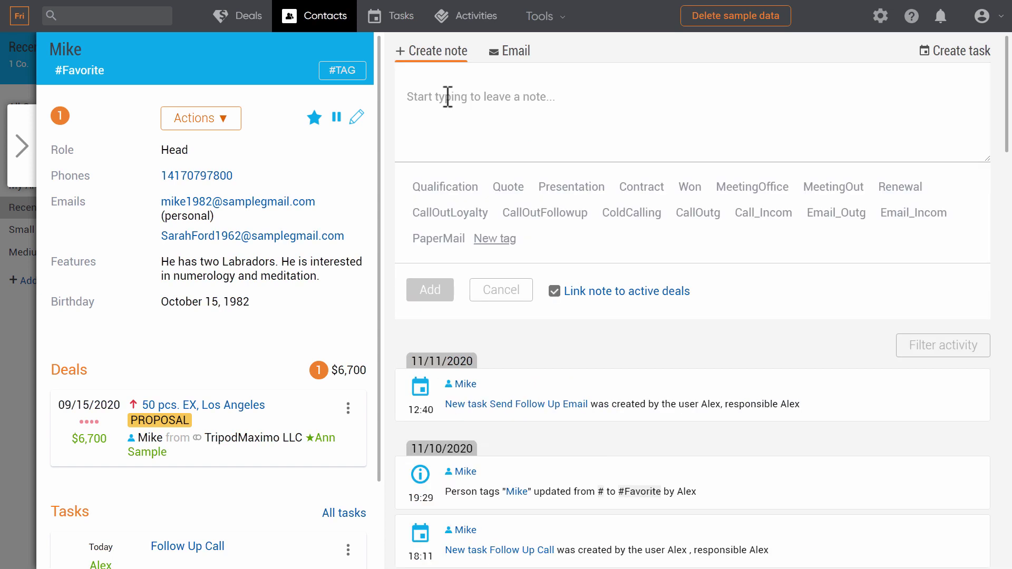
pyautogui.click(447, 97)
pyautogui.write('The work is done. We are waiting for a payment.')
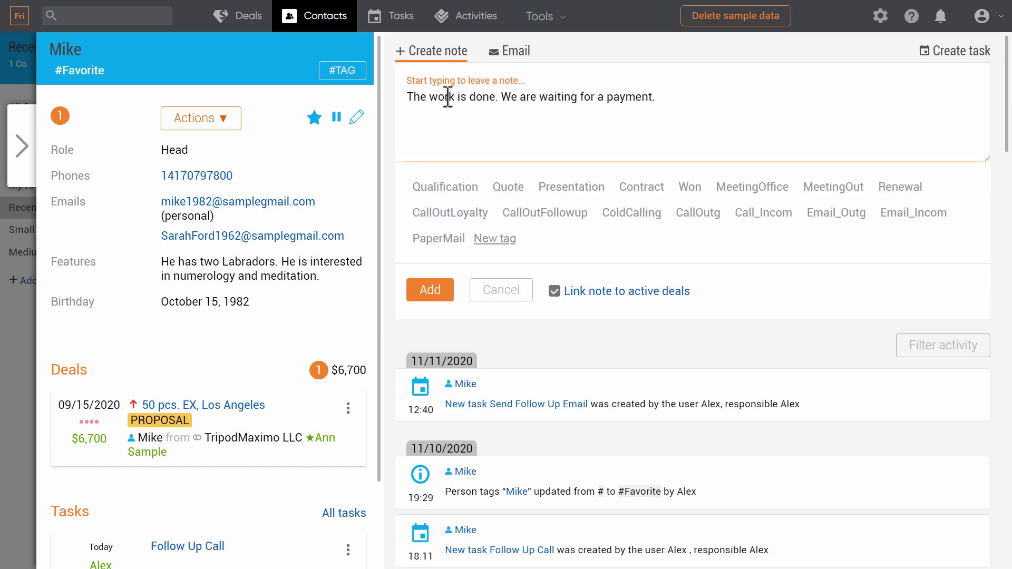
pyautogui.click(689, 186)
pyautogui.click(430, 290)
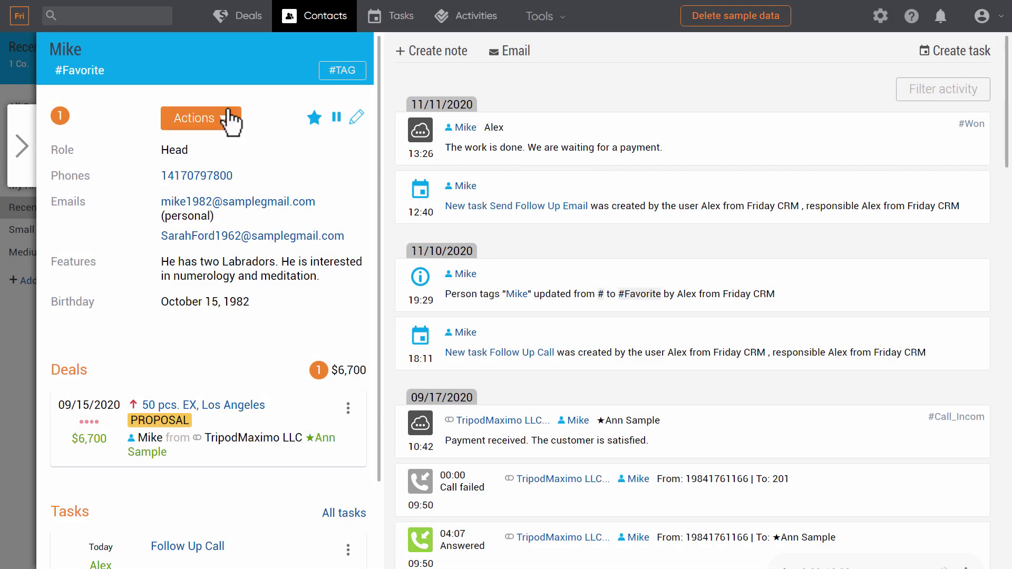
# Use Actions > Link person to company to attach Mike to TripodMaximo LLC.
pyautogui.click(231, 120)
pyautogui.click(234, 166)
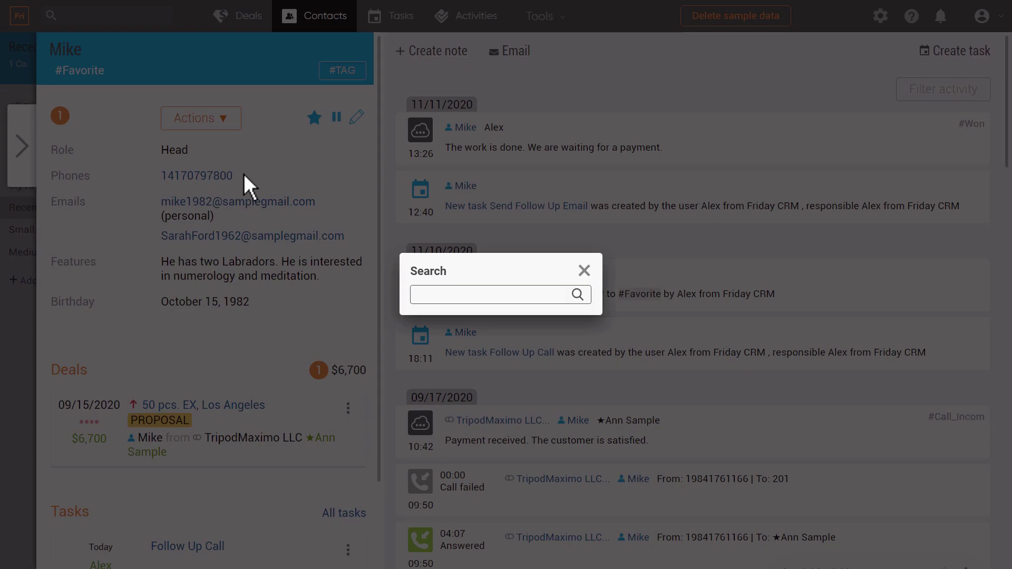
pyautogui.write('Tripod')
pyautogui.click(481, 301)
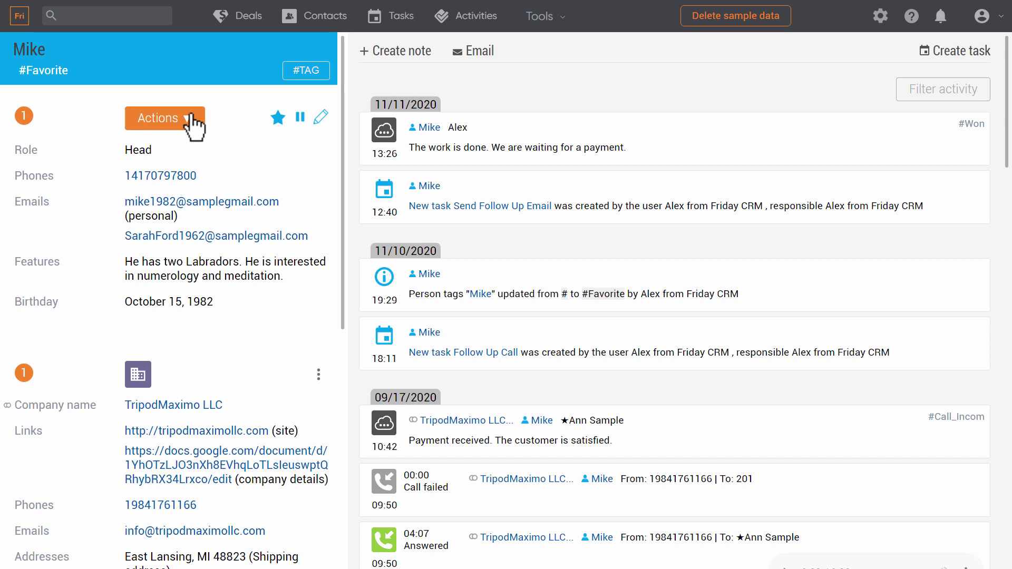
# Save deal Service XYZ: Idea stage, $12,000, Medium priority, References source, OutboundColdCall channel.
pyautogui.click(188, 118)
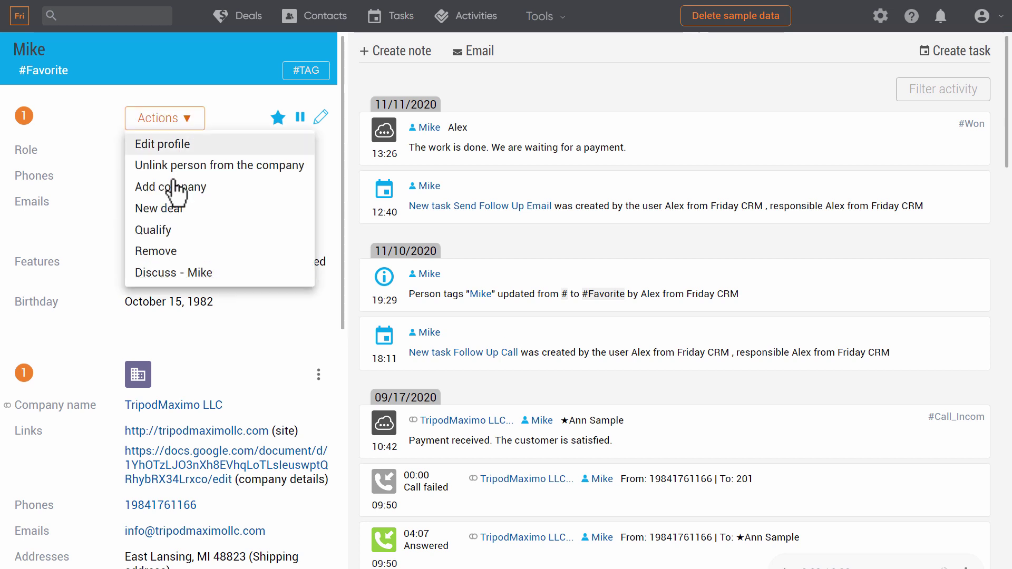
pyautogui.click(159, 208)
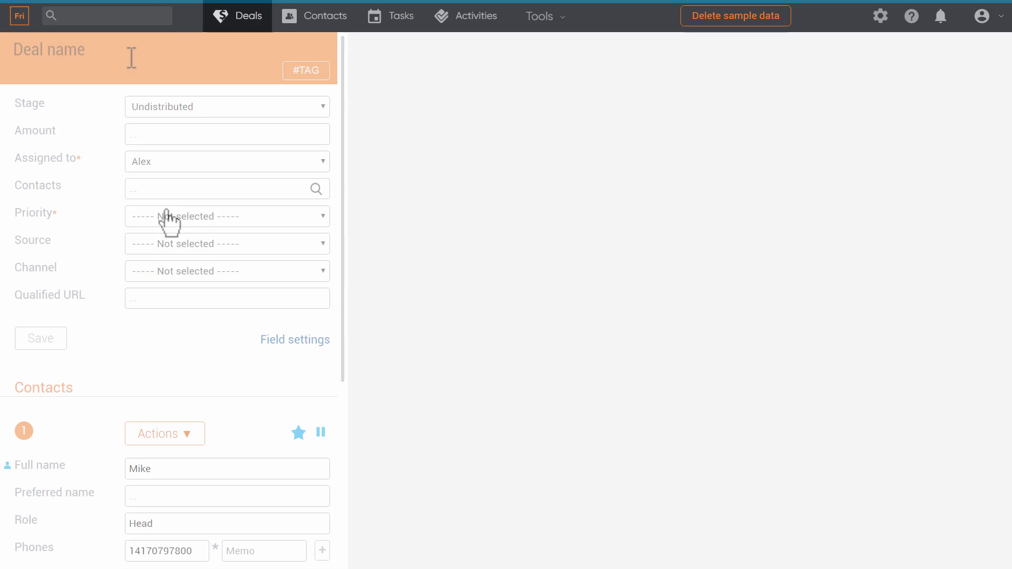
pyautogui.write('Service XYZ')
pyautogui.click(228, 107)
pyautogui.click(208, 135)
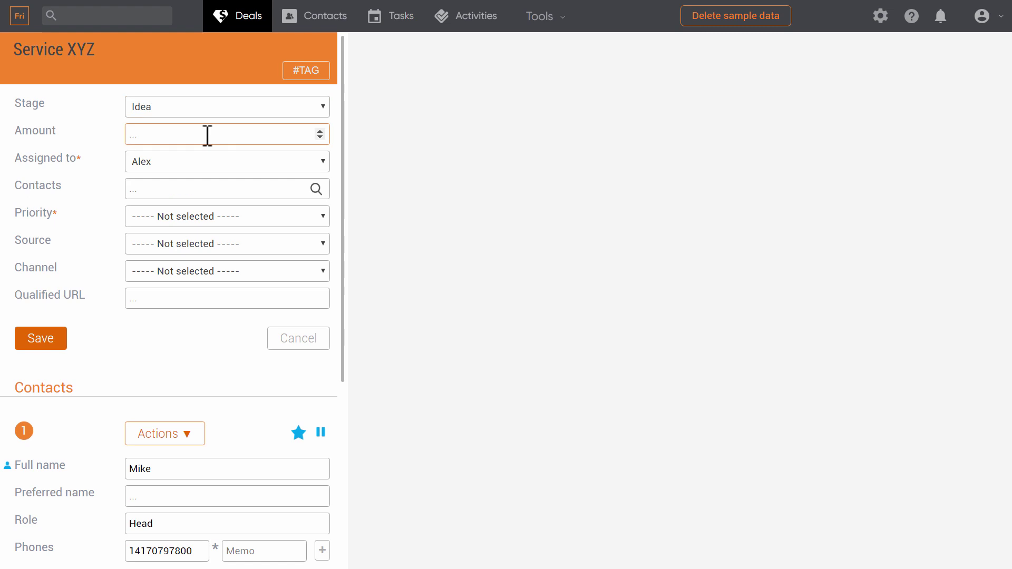
pyautogui.write('12000')
pyautogui.click(194, 216)
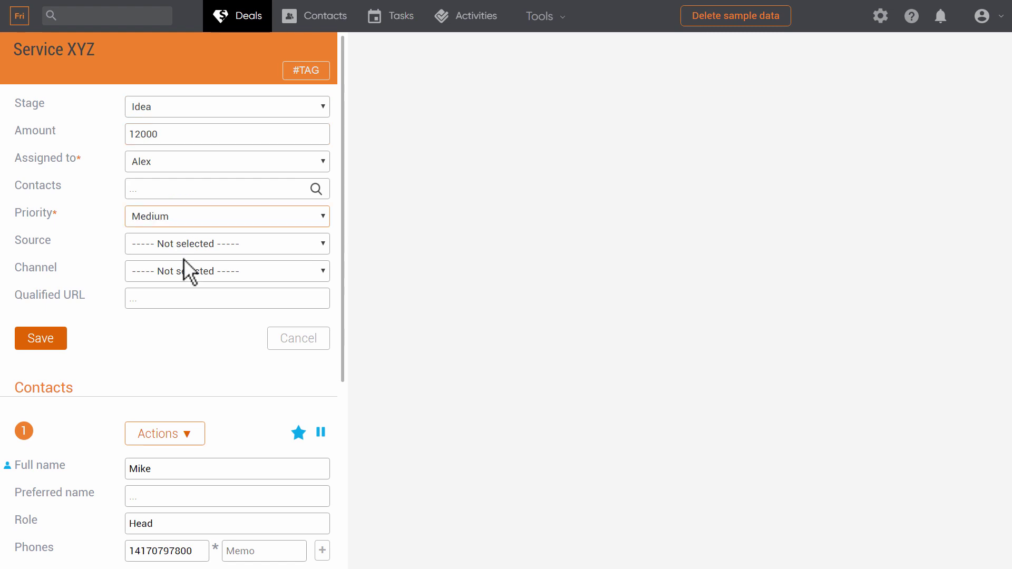
pyautogui.click(184, 246)
pyautogui.click(162, 286)
pyautogui.click(181, 271)
pyautogui.click(170, 326)
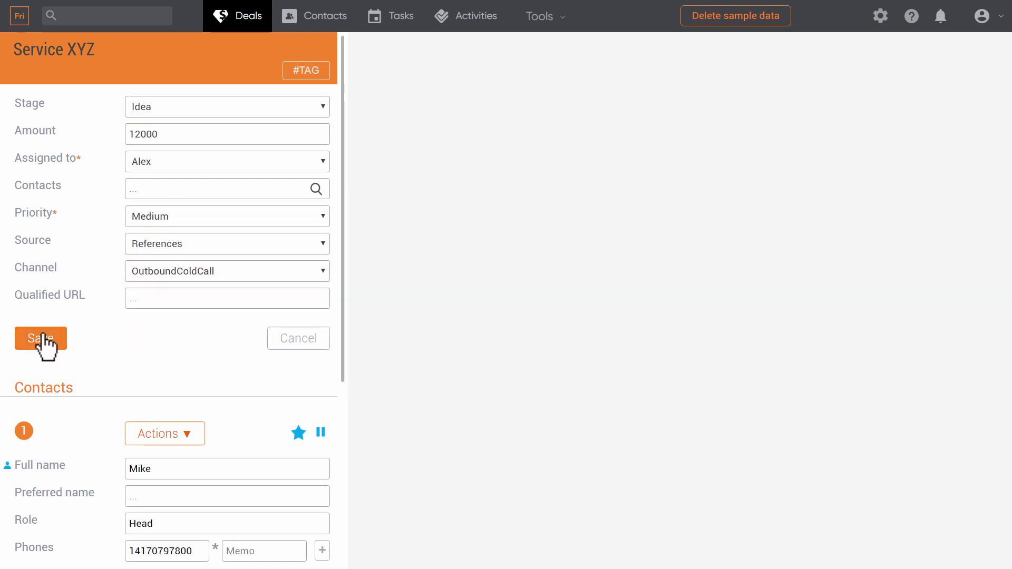
pyautogui.click(42, 338)
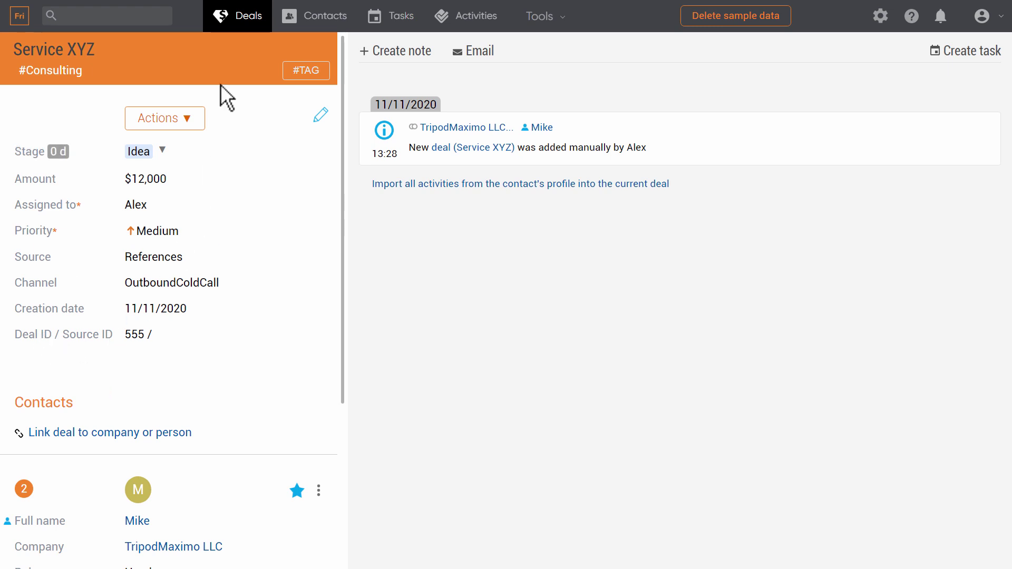
# In the Deals list, change Service XYZ from Idea to Proposal and open the deal.
pyautogui.click(248, 24)
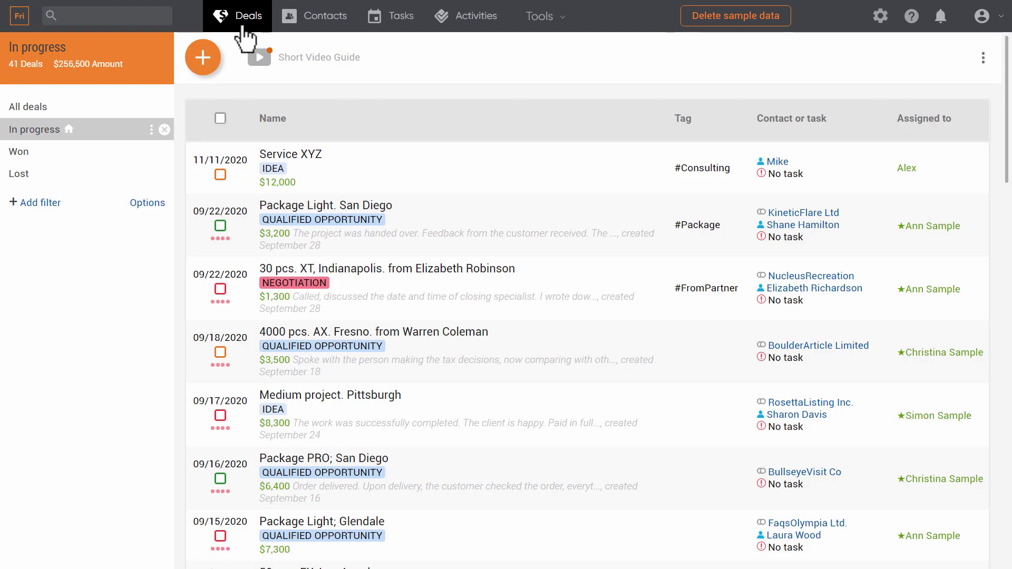
pyautogui.click(296, 169)
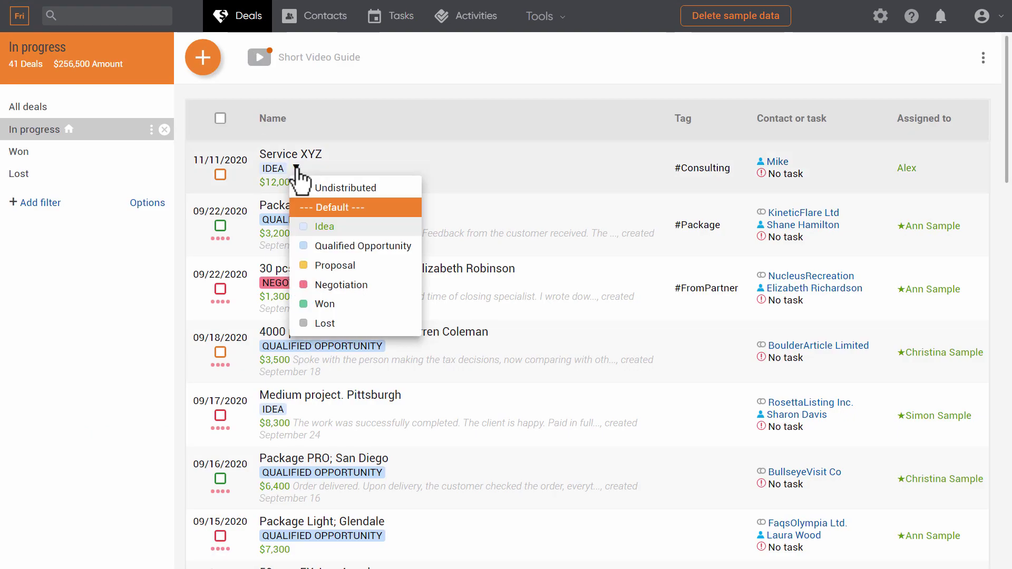
pyautogui.click(334, 265)
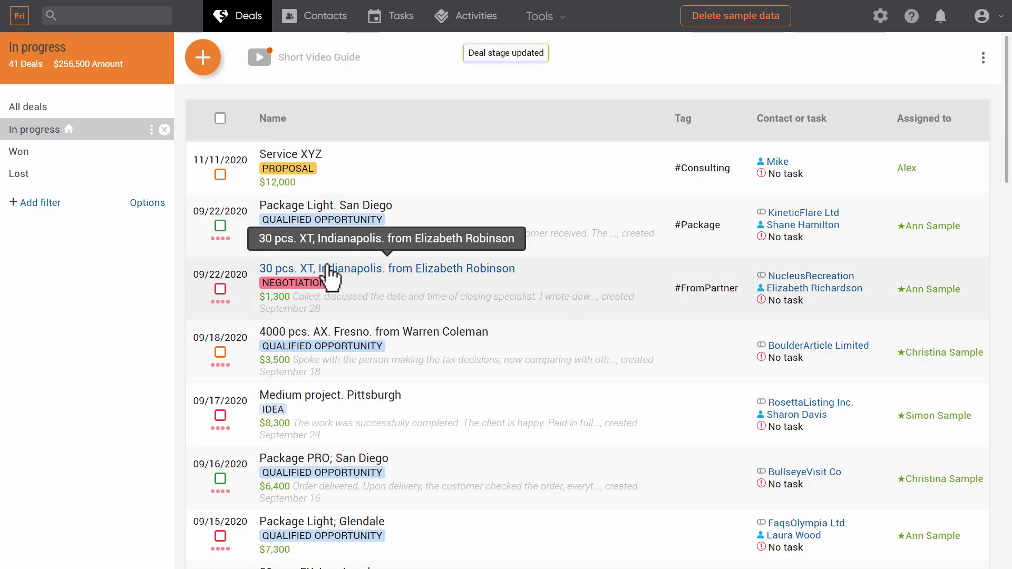
pyautogui.click(316, 166)
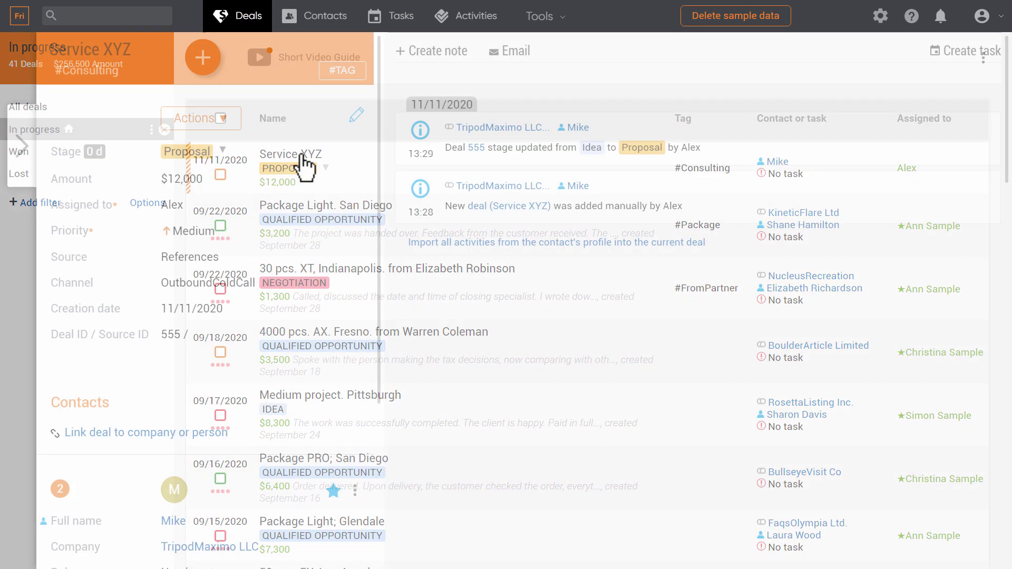
# Add the note 'We are waiting for first payment' to Service XYZ, then open help resources.
pyautogui.click(443, 51)
pyautogui.click(450, 102)
pyautogui.write('We are waiting')
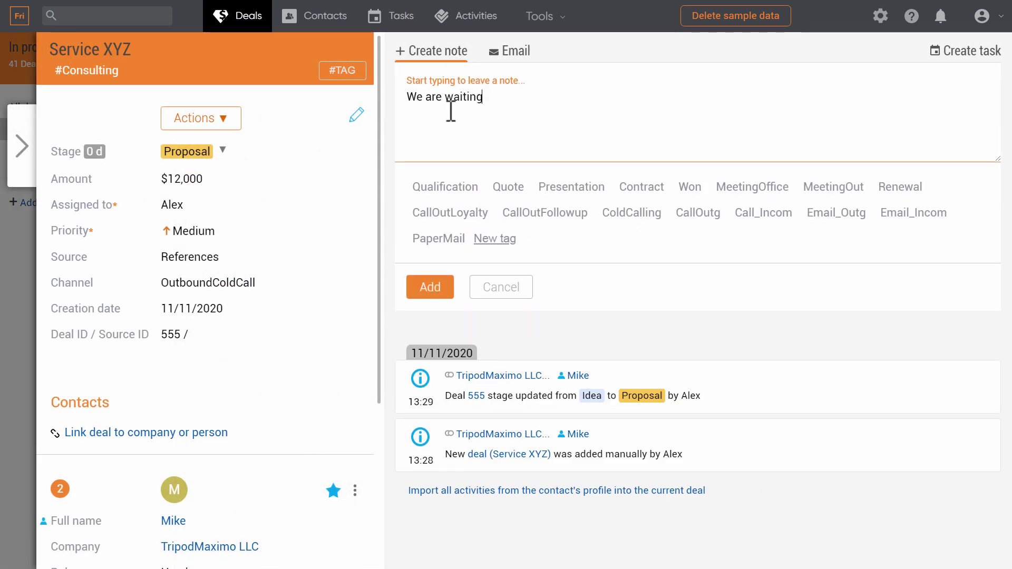
pyautogui.write(' first payment')
pyautogui.click(430, 287)
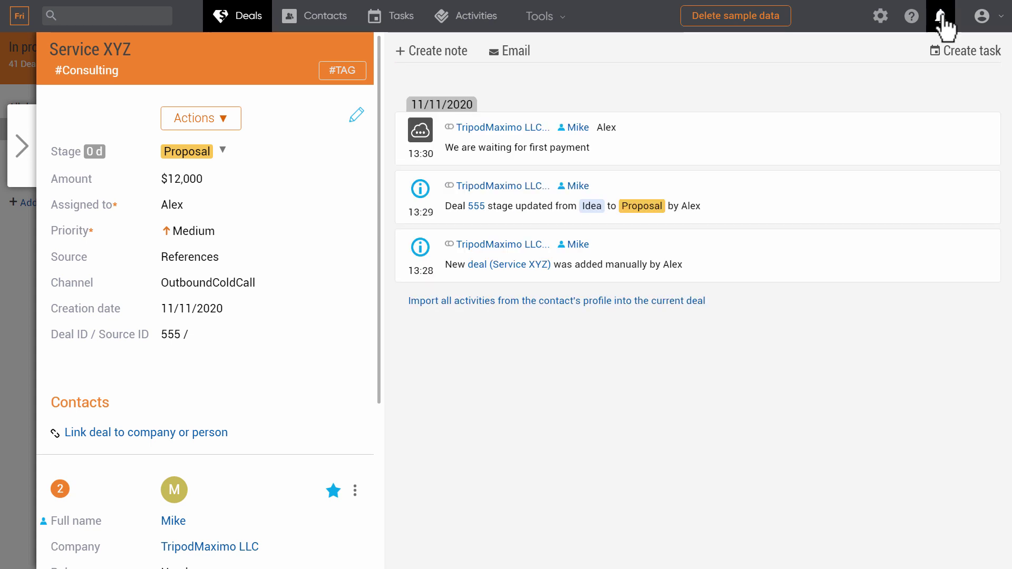
pyautogui.click(912, 16)
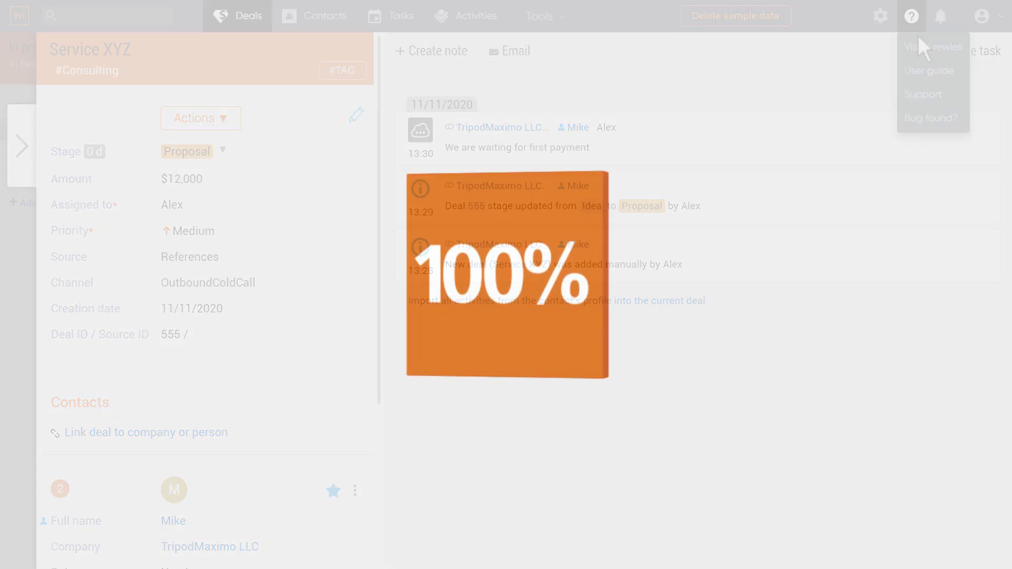